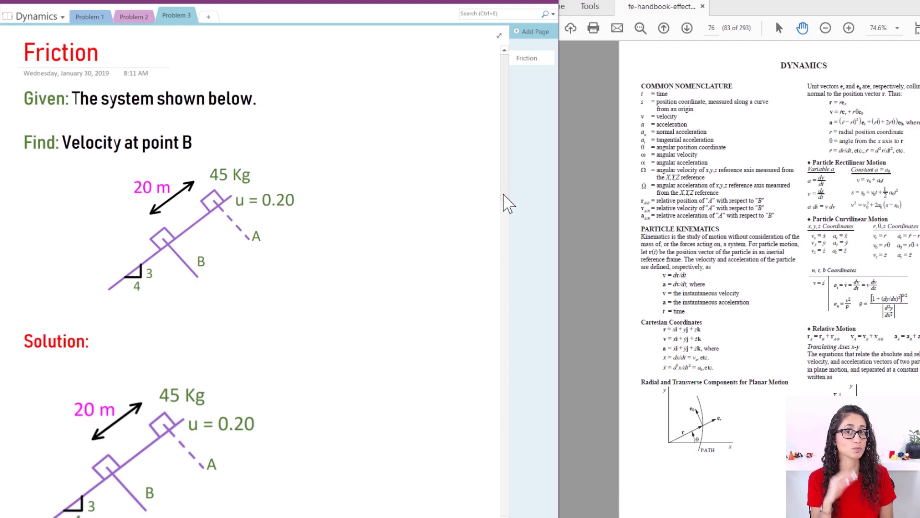
Mark the incline angle θ at the base of the Solution diagram
scroll(505, 187, down, 1)
drag(506, 186, 507, 239)
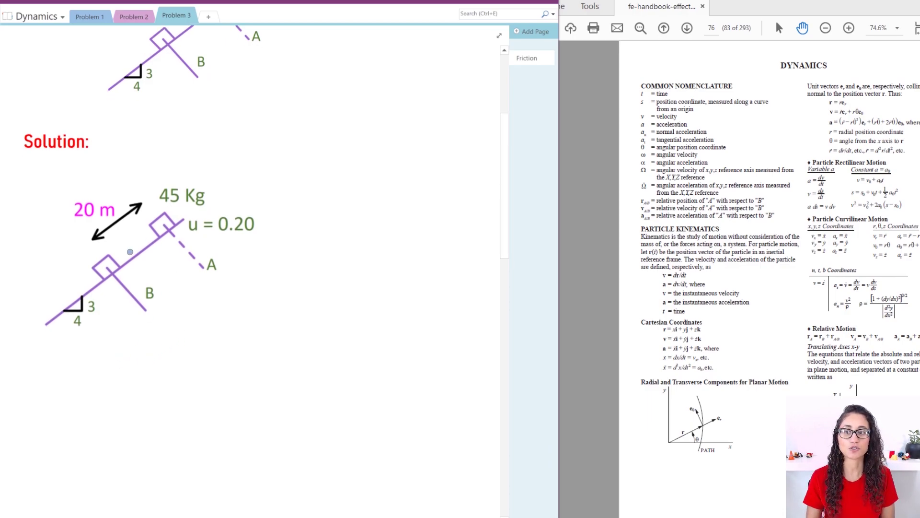
mouse_move(47, 326)
mouse_down()
mouse_move(73, 328)
mouse_move(59, 323)
mouse_move(67, 320)
mouse_up()
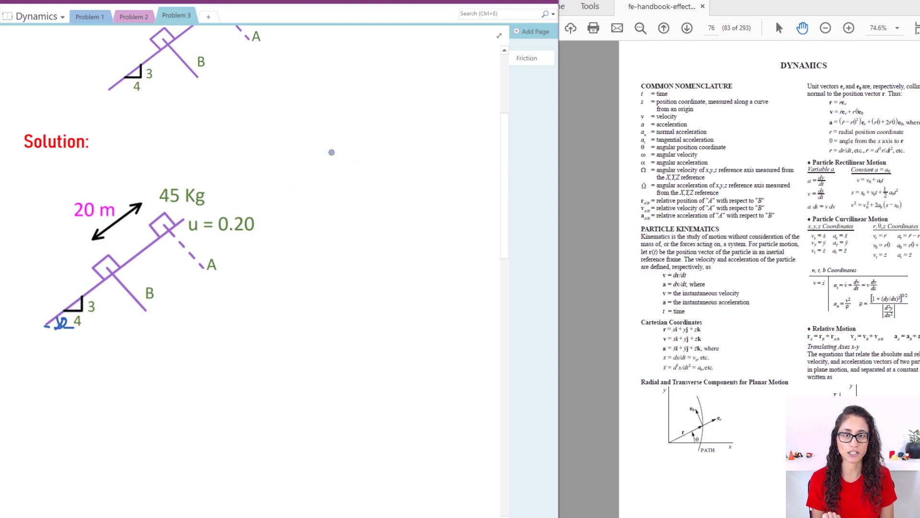
Write θ = tan⁻¹(3/4) = 36.9° beside the Solution heading
mouse_move(277, 130)
mouse_down()
mouse_move(273, 142)
mouse_move(278, 130)
mouse_move(290, 135)
mouse_up()
drag(283, 139, 306, 142)
mouse_move(303, 135)
mouse_down()
mouse_move(330, 140)
mouse_move(337, 118)
mouse_move(345, 152)
mouse_move(360, 136)
mouse_move(369, 146)
mouse_up()
mouse_move(383, 125)
mouse_down()
mouse_move(381, 139)
mouse_move(389, 137)
mouse_up()
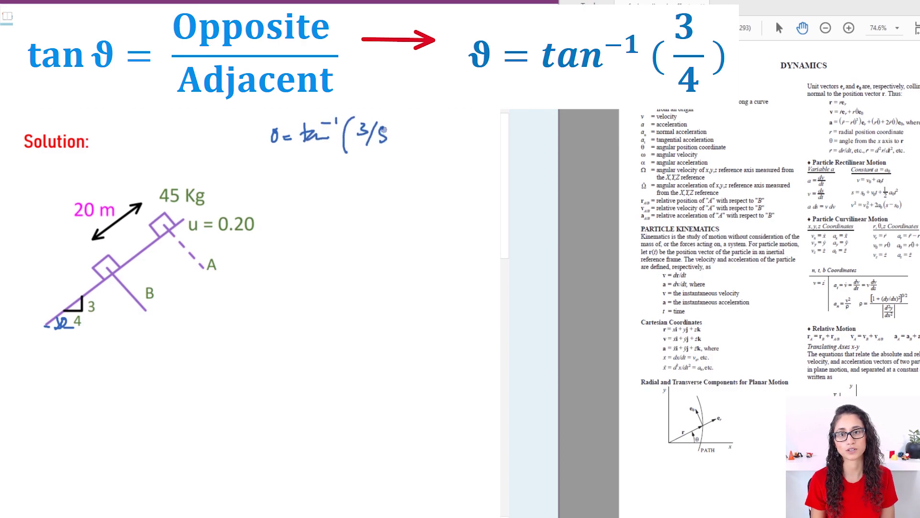
scroll(388, 139, up, 2)
drag(394, 194, 395, 226)
drag(408, 211, 466, 216)
click(459, 217)
drag(473, 193, 476, 192)
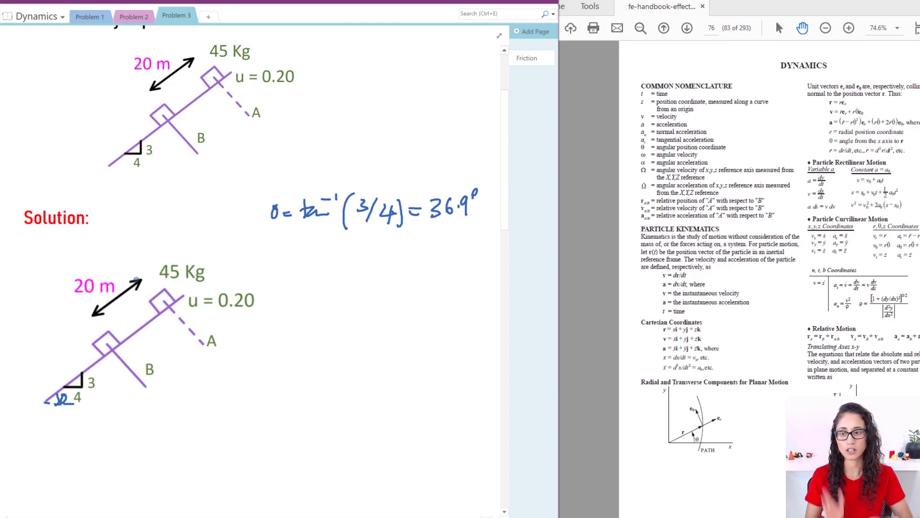
Draw the normal N, weight W and friction Ff force arrows on the block at B
mouse_move(107, 342)
mouse_down()
mouse_move(76, 309)
mouse_move(62, 312)
mouse_up()
mouse_move(108, 342)
mouse_down()
mouse_move(124, 334)
mouse_move(103, 344)
mouse_move(117, 337)
mouse_up()
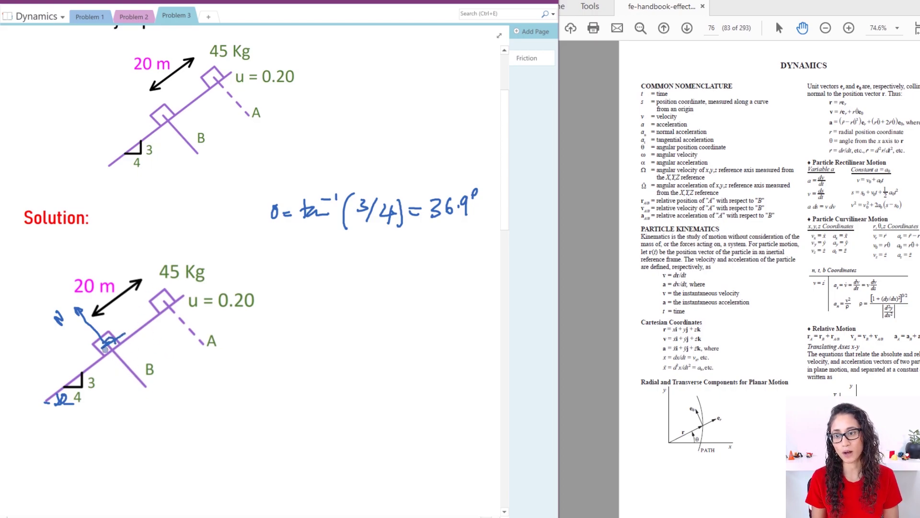
mouse_move(108, 346)
mouse_down()
mouse_move(106, 412)
mouse_move(111, 404)
mouse_move(125, 412)
mouse_up()
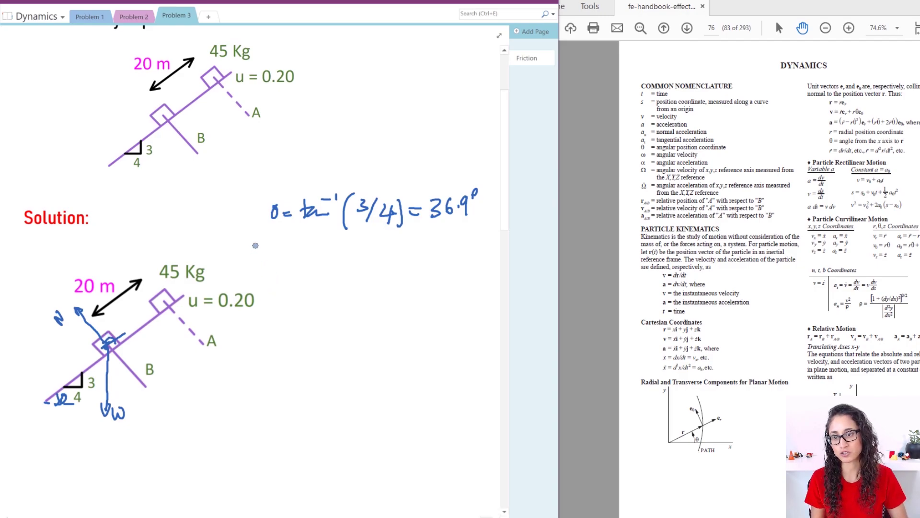
mouse_move(119, 330)
mouse_down()
mouse_move(146, 305)
mouse_move(142, 316)
mouse_move(120, 313)
mouse_up()
Start writing the FBD heading below the diagram
drag(507, 154, 507, 205)
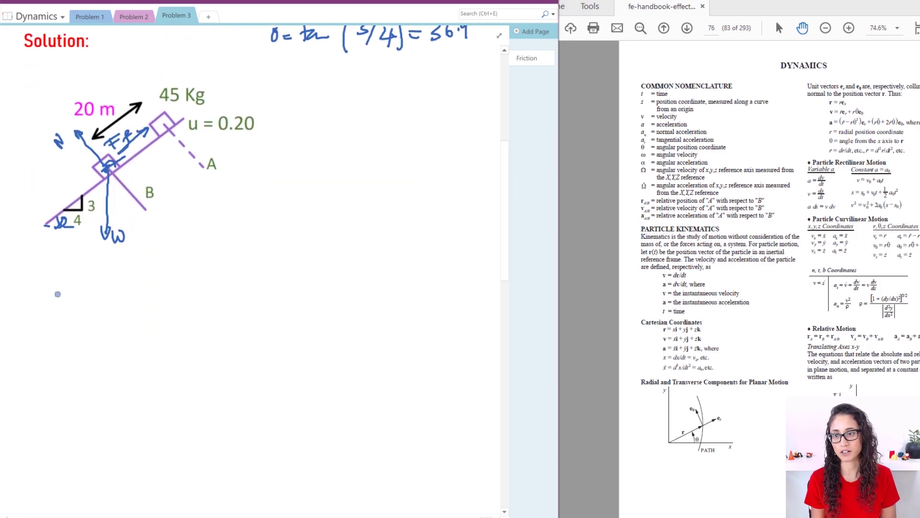
drag(48, 272, 49, 294)
mouse_move(47, 272)
mouse_down()
mouse_move(63, 271)
mouse_move(57, 282)
mouse_up()
mouse_move(63, 294)
mouse_down()
mouse_move(78, 280)
mouse_move(98, 304)
mouse_up()
Underline FBD and draw tilted axes with arrowheads labelled +x up-slope and +y
click(94, 291)
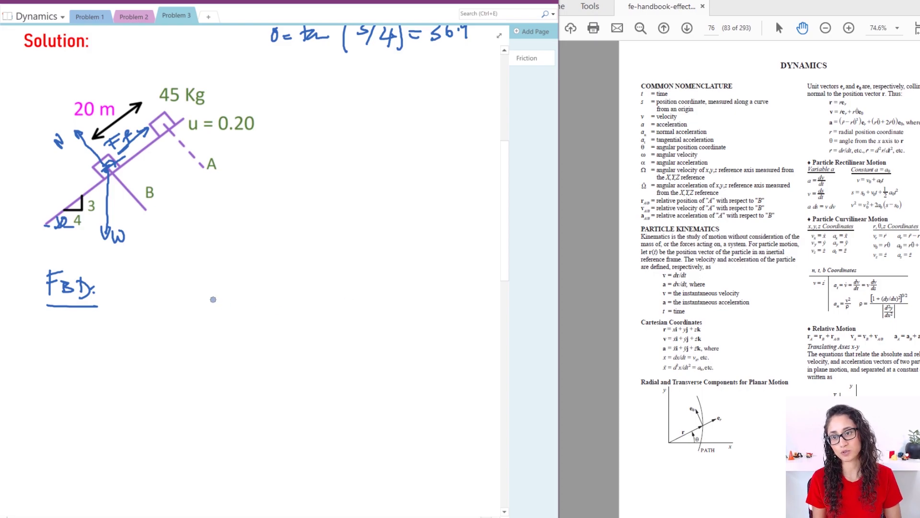
drag(163, 293, 262, 359)
drag(173, 378, 274, 245)
drag(267, 252, 290, 253)
drag(283, 246, 297, 245)
mouse_move(308, 241)
mouse_down()
mouse_move(319, 250)
mouse_move(302, 254)
mouse_up()
drag(168, 290, 159, 294)
mouse_move(127, 277)
mouse_down()
mouse_move(129, 287)
mouse_move(144, 285)
mouse_up()
mouse_move(149, 273)
mouse_down()
mouse_move(140, 295)
mouse_move(281, 377)
mouse_up()
mouse_move(161, 397)
mouse_down()
mouse_move(214, 331)
mouse_move(214, 406)
mouse_move(219, 393)
mouse_up()
Draw red force arrows: W downward, N along +y, and Ff along +x
drag(220, 408, 235, 405)
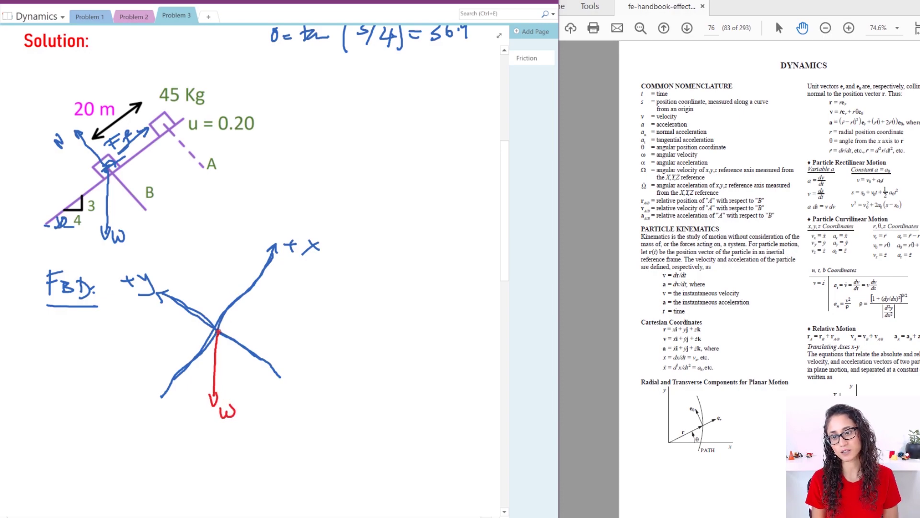
mouse_move(205, 320)
mouse_down()
mouse_move(182, 307)
mouse_move(188, 315)
mouse_move(192, 280)
mouse_up()
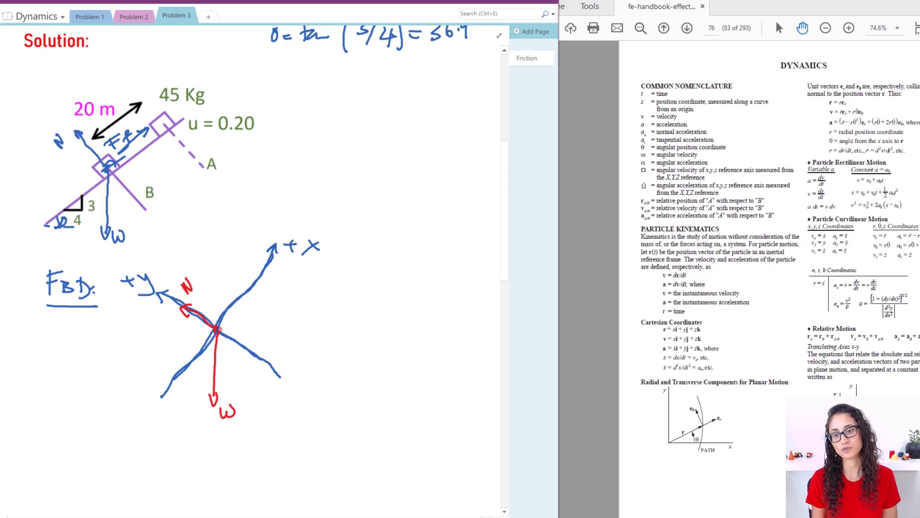
mouse_move(216, 329)
mouse_down()
mouse_move(253, 287)
mouse_move(225, 265)
mouse_up()
drag(230, 288, 239, 271)
Mark θ angles at lower left and by W, and draw a 36.9° reference triangle
drag(168, 389, 164, 398)
drag(176, 385, 177, 395)
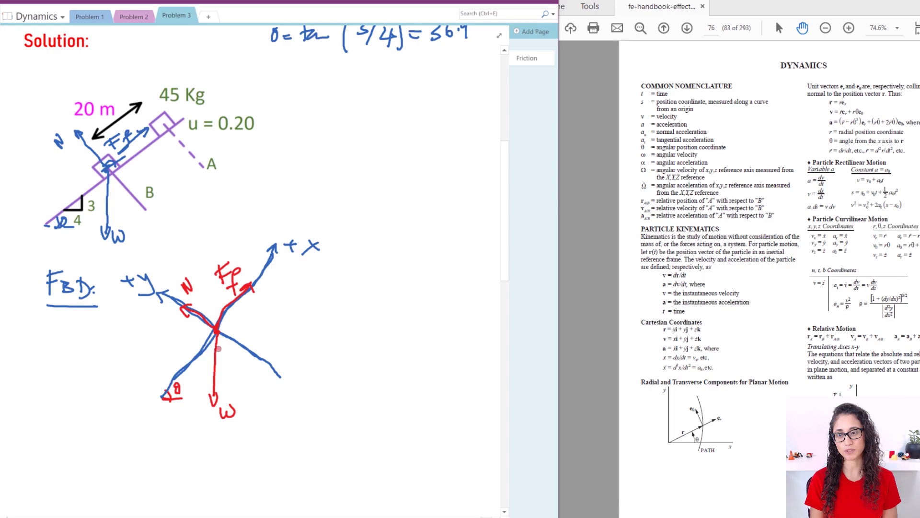
mouse_move(216, 349)
mouse_down()
mouse_move(235, 340)
mouse_move(241, 358)
mouse_up()
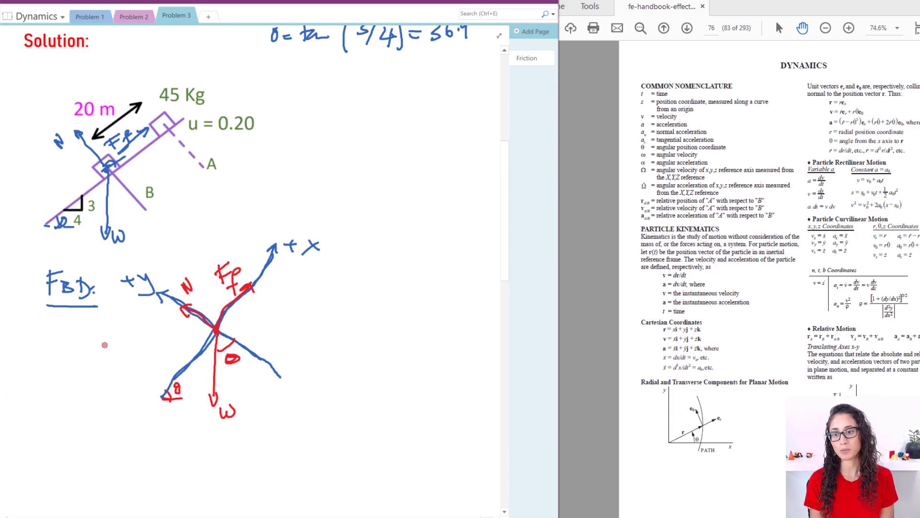
mouse_move(88, 336)
mouse_down()
mouse_move(88, 389)
mouse_move(46, 368)
mouse_move(58, 381)
mouse_move(89, 382)
mouse_move(83, 374)
mouse_move(83, 382)
mouse_move(46, 382)
mouse_move(54, 378)
mouse_up()
drag(59, 369, 70, 373)
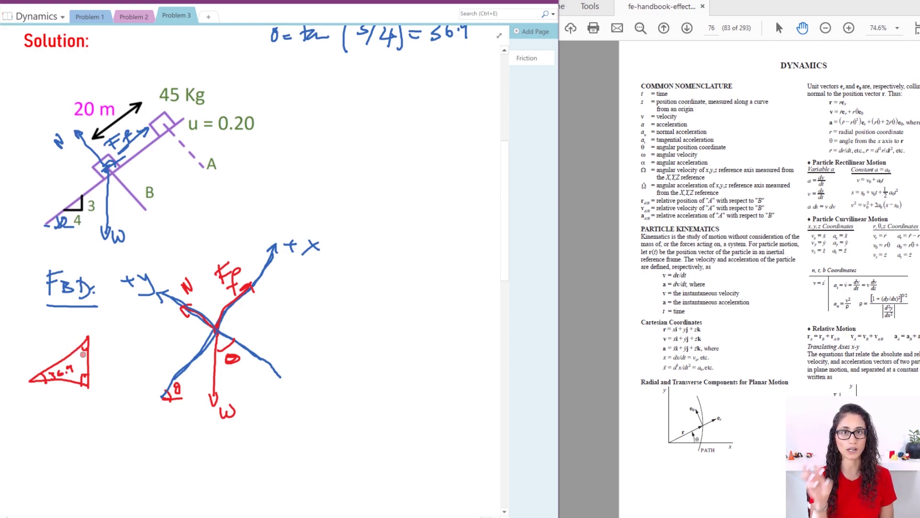
Paste a temporary Z-angle sketch, draw a line from the triangle's apex, then delete the sketch
key(ctrl+v)
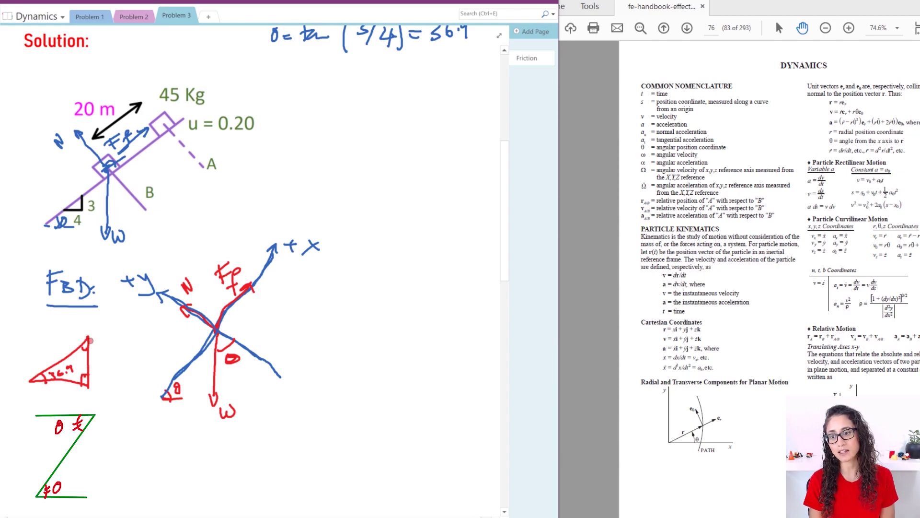
mouse_move(88, 339)
mouse_down()
mouse_move(114, 373)
mouse_move(98, 363)
mouse_move(93, 378)
mouse_move(103, 381)
mouse_up()
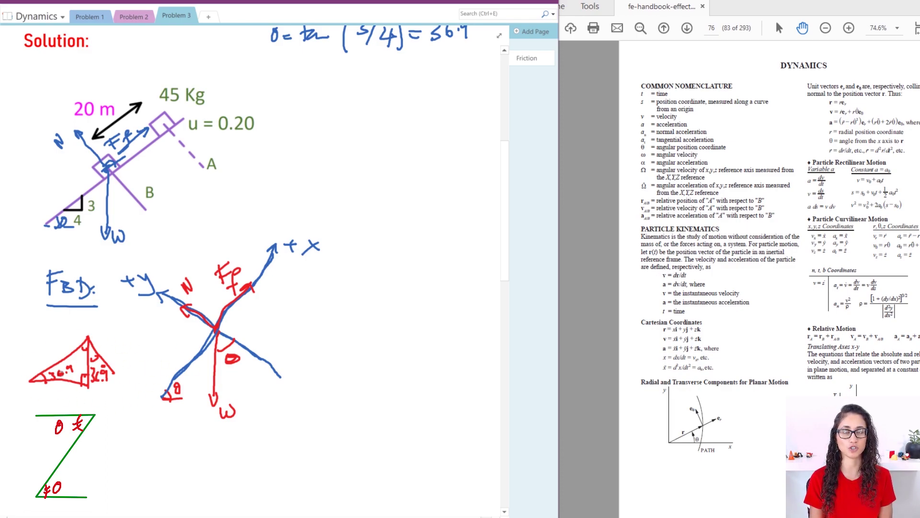
key(Delete)
Redraw θ at W and draw the W sinθ component arrow along the incline
mouse_move(215, 337)
mouse_down()
mouse_move(239, 341)
mouse_move(227, 360)
mouse_move(234, 358)
mouse_up()
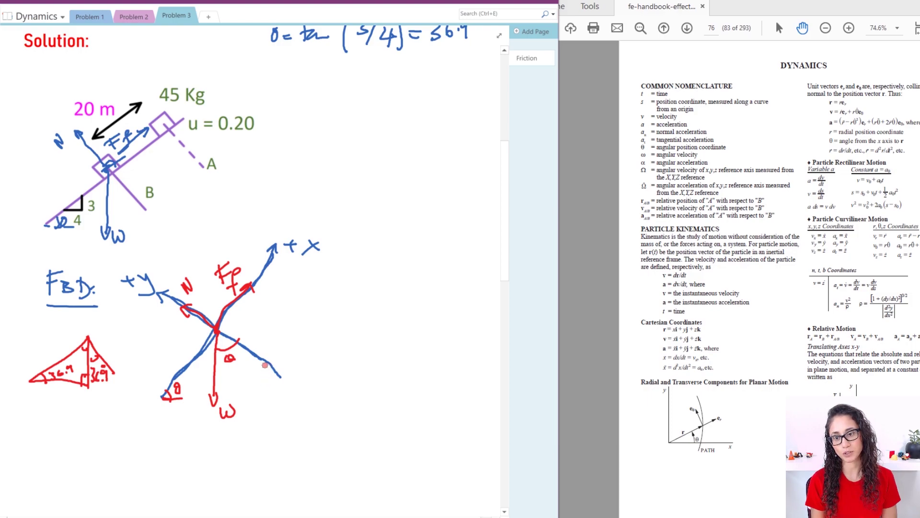
mouse_move(264, 368)
mouse_down()
mouse_move(234, 397)
mouse_move(247, 396)
mouse_up()
mouse_move(241, 342)
mouse_down()
mouse_move(266, 358)
mouse_move(259, 360)
mouse_move(276, 402)
mouse_move(302, 394)
mouse_move(307, 404)
mouse_move(346, 401)
mouse_up()
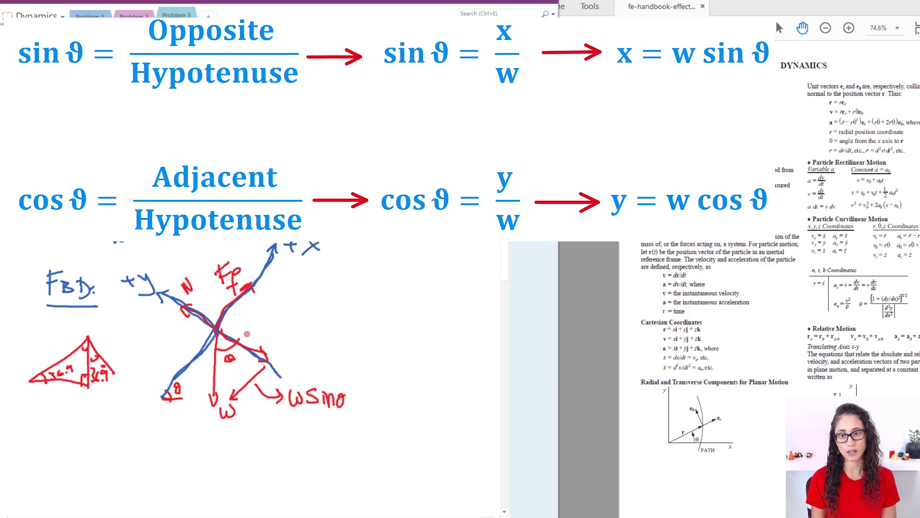
Label the WCosθ component and write cosθ = adj/hyp and sinθ = opp/hyp at bottom left
mouse_move(257, 331)
mouse_down()
mouse_move(275, 340)
mouse_move(285, 333)
mouse_move(283, 341)
mouse_move(307, 336)
mouse_up()
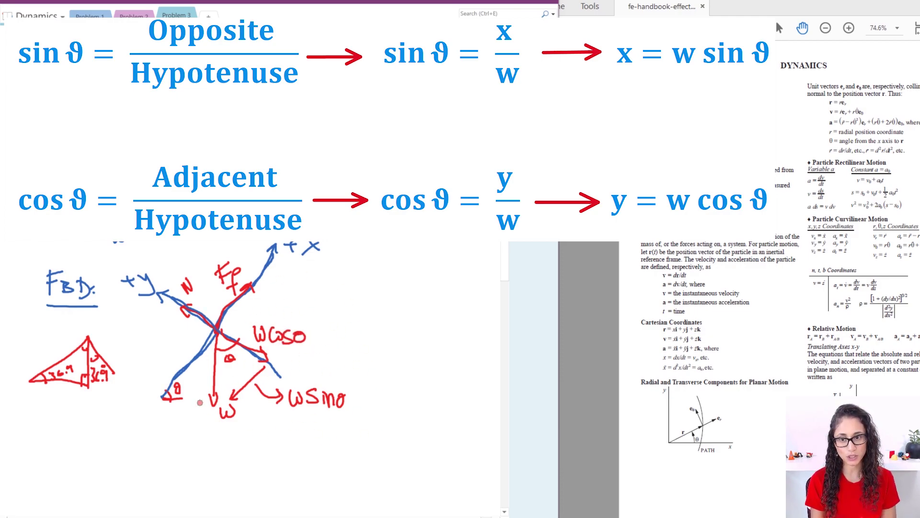
mouse_move(28, 414)
mouse_down()
mouse_move(91, 416)
mouse_move(103, 425)
mouse_move(99, 416)
mouse_move(80, 434)
mouse_move(87, 453)
mouse_move(98, 448)
mouse_move(99, 461)
mouse_move(113, 448)
mouse_up()
mouse_move(28, 469)
mouse_down()
mouse_move(14, 477)
mouse_move(87, 478)
mouse_move(95, 491)
mouse_move(80, 490)
mouse_move(86, 511)
mouse_move(103, 513)
mouse_move(108, 501)
mouse_up()
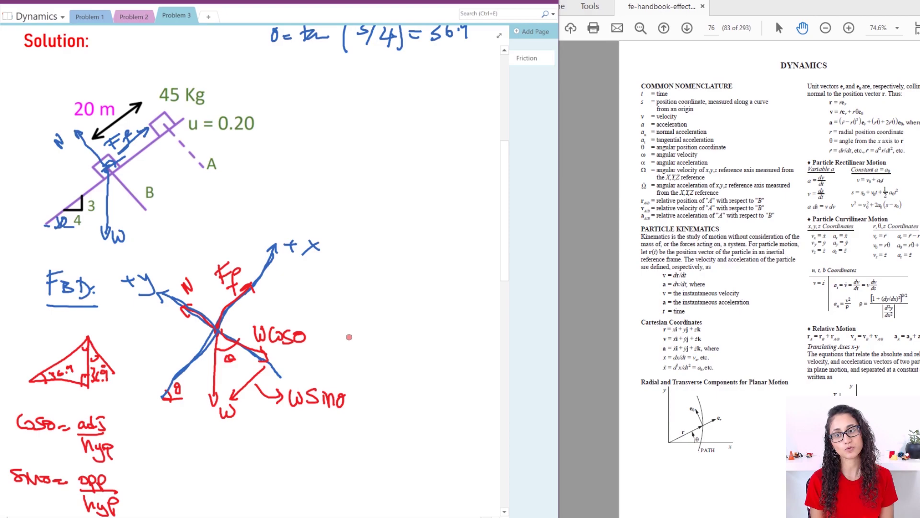
drag(510, 246, 513, 303)
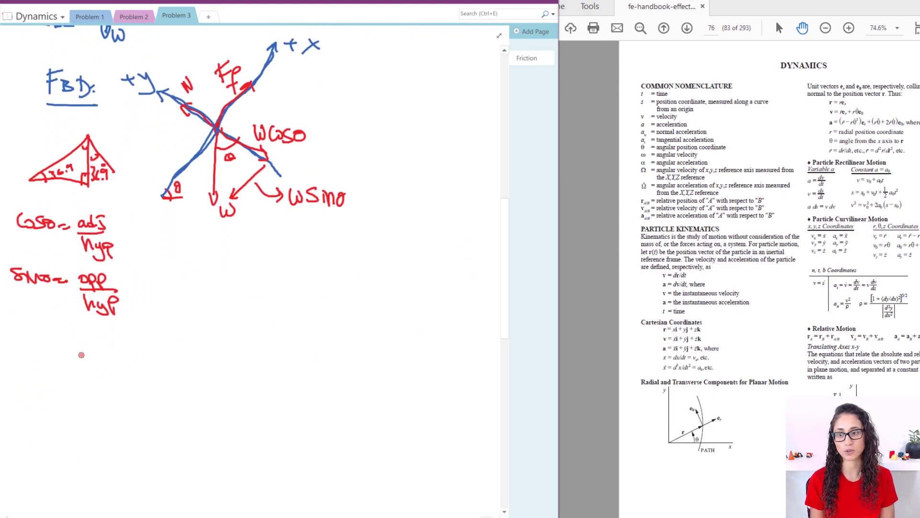
Switch to a green pen and write an underlined "AD:" heading
click(110, 4)
click(273, 22)
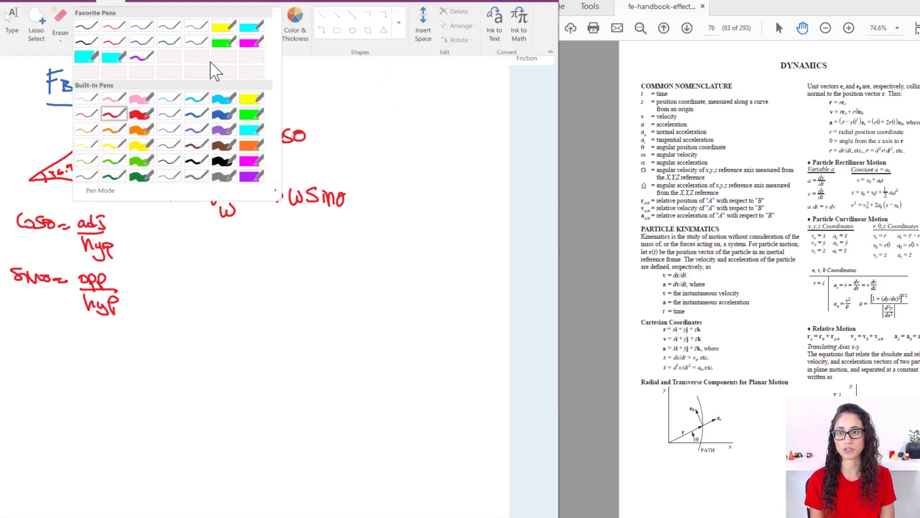
click(108, 160)
mouse_move(366, 287)
mouse_down()
mouse_move(379, 291)
mouse_move(379, 283)
mouse_up()
mouse_move(385, 273)
mouse_down()
mouse_move(367, 282)
mouse_move(384, 290)
mouse_up()
mouse_move(384, 273)
mouse_down()
mouse_move(384, 290)
mouse_move(410, 298)
mouse_up()
click(407, 284)
click(407, 289)
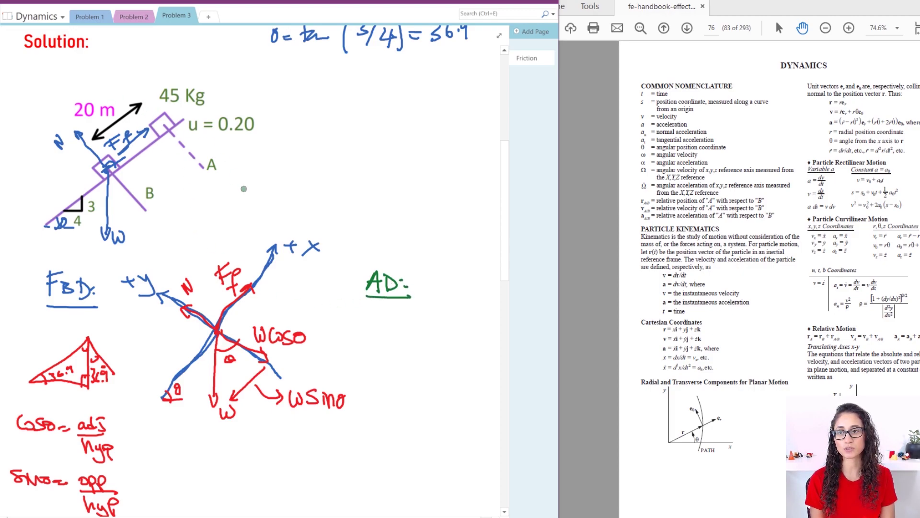
Sketch the AD block with acceleration arrow a down the slope
mouse_move(434, 303)
mouse_down()
mouse_move(448, 321)
mouse_move(434, 301)
mouse_move(458, 294)
mouse_move(443, 298)
mouse_move(469, 307)
mouse_move(450, 322)
mouse_move(456, 303)
mouse_move(406, 346)
mouse_up()
drag(406, 333, 416, 348)
drag(432, 346, 438, 357)
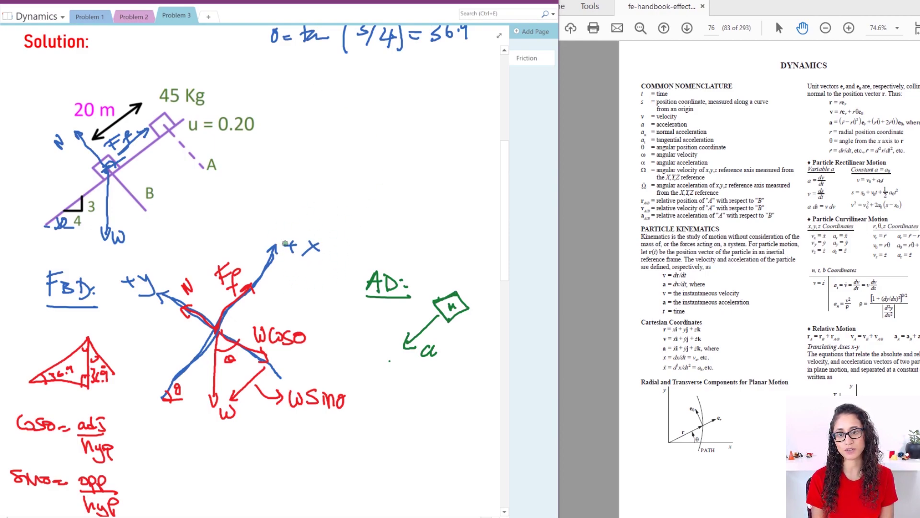
Cross out the FBD's old +x, relabel +x down-slope, and label +x in the AD
mouse_move(292, 233)
mouse_down()
mouse_move(320, 259)
mouse_move(286, 261)
mouse_up()
mouse_move(180, 372)
mouse_down()
mouse_move(160, 397)
mouse_move(173, 401)
mouse_move(159, 368)
mouse_up()
mouse_move(150, 367)
mouse_down()
mouse_move(158, 384)
mouse_move(179, 356)
mouse_up()
drag(162, 355, 176, 372)
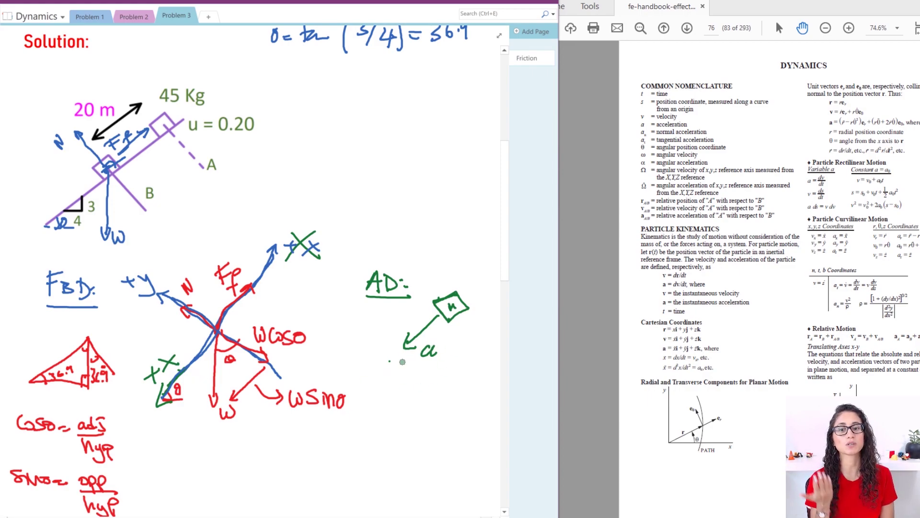
mouse_move(388, 324)
mouse_down()
mouse_move(402, 322)
mouse_move(395, 331)
mouse_up()
mouse_move(405, 316)
mouse_down()
mouse_move(417, 327)
mouse_move(405, 330)
mouse_up()
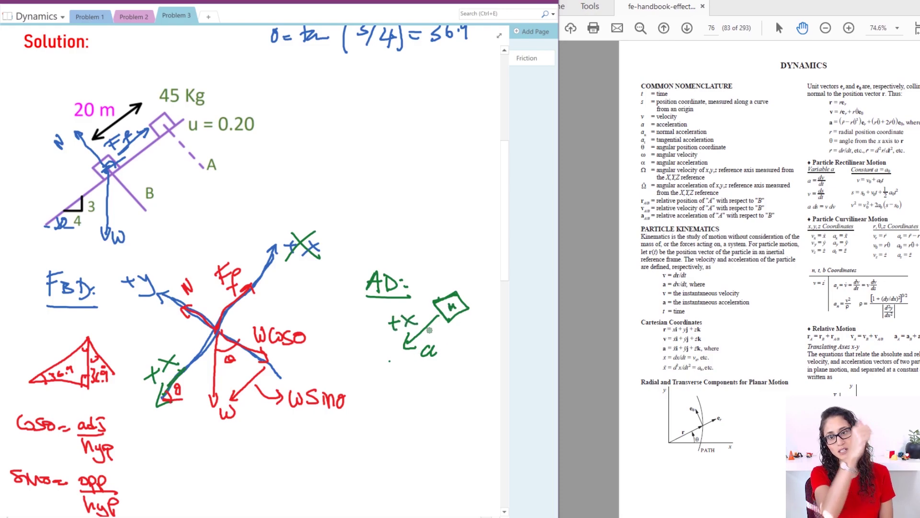